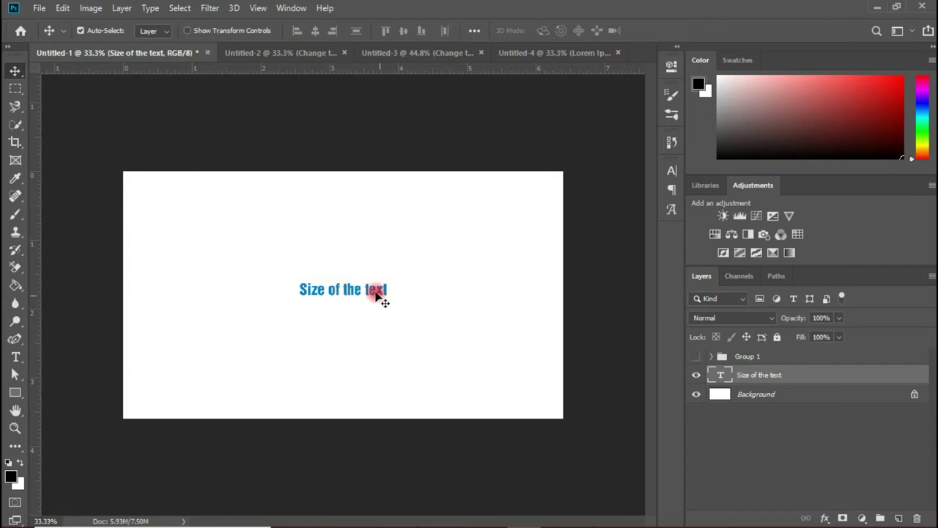
Nudge the 'Size of the text' heading slightly up and right, then select all its text
left_click_drag(370, 297, 376, 291)
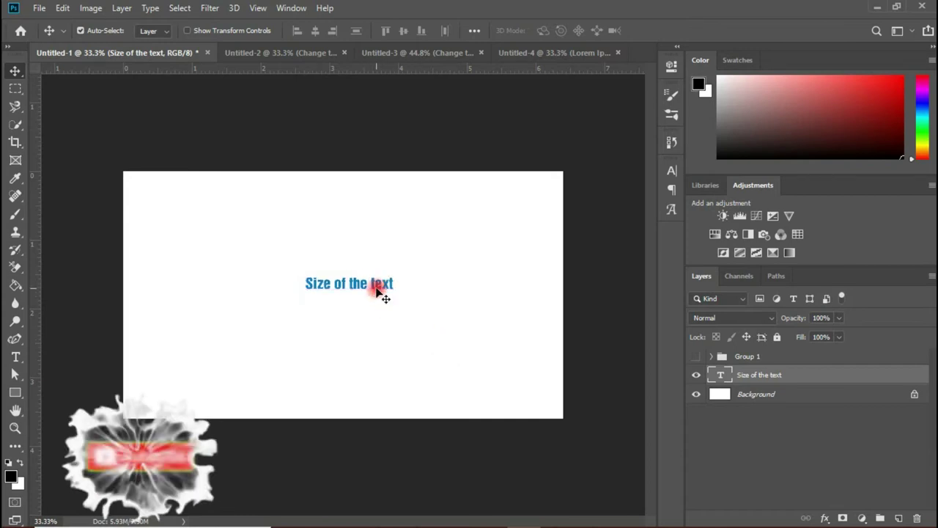
left_click(15, 357)
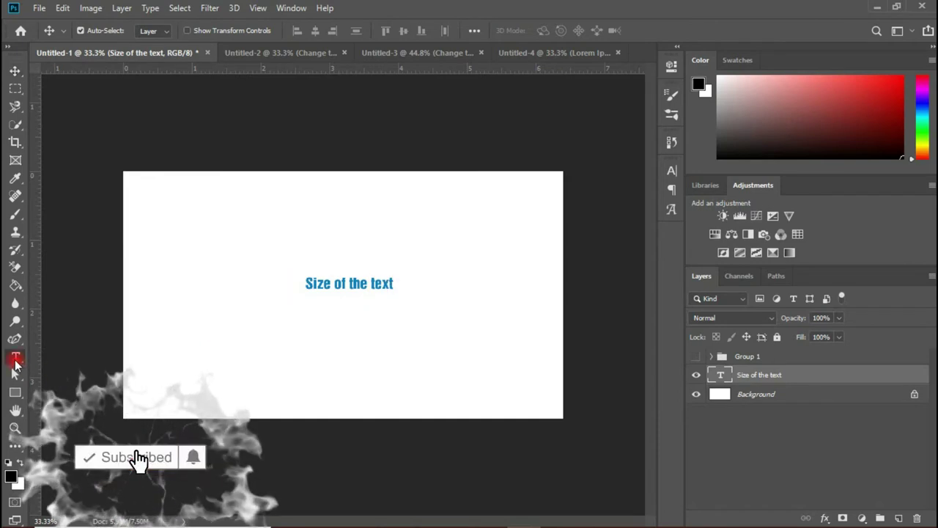
left_click(328, 288)
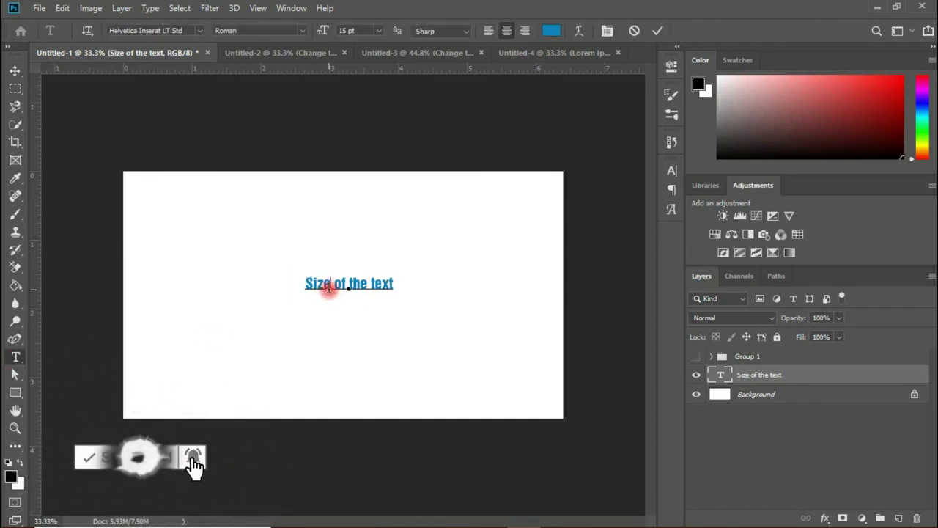
key("ctrl+a")
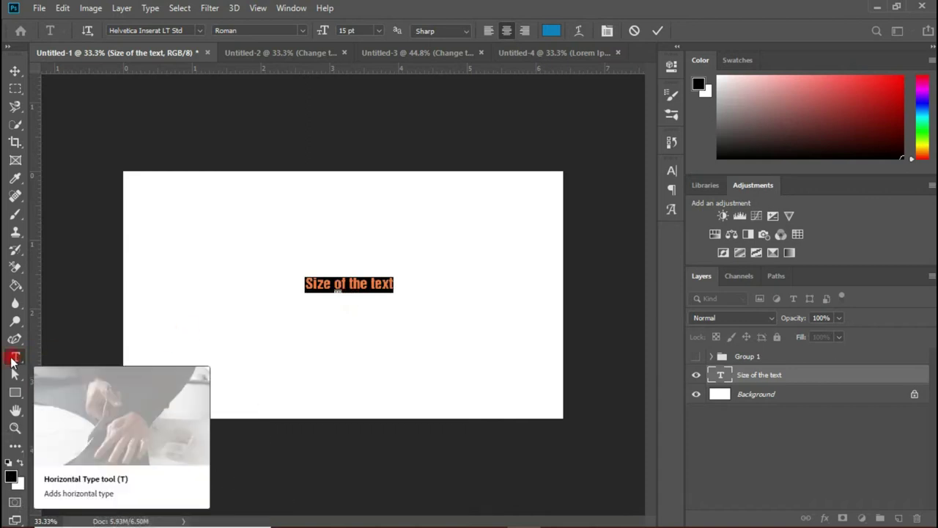
left_click(310, 285)
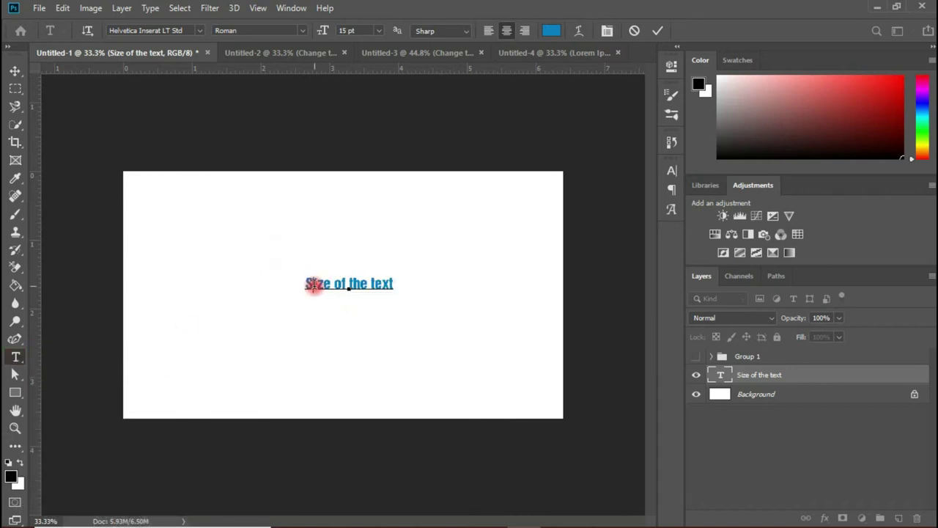
key("ctrl+a")
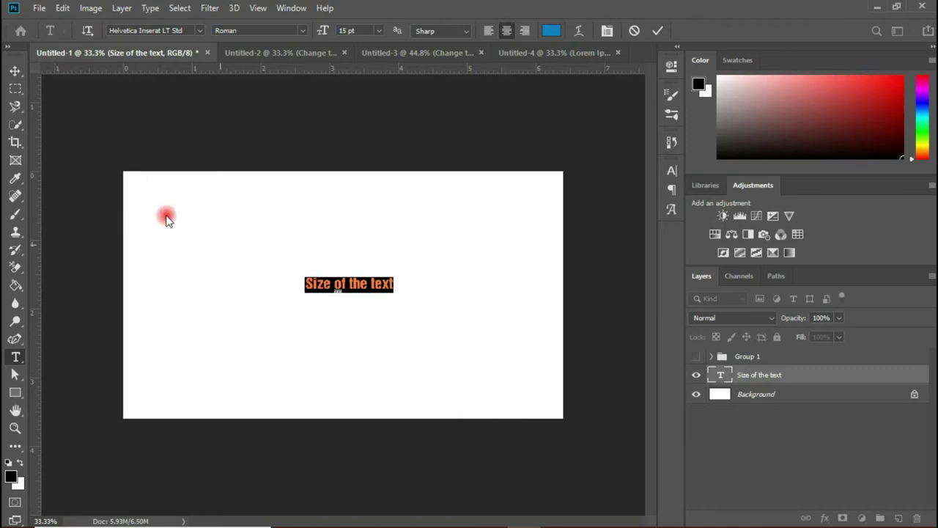
left_click(14, 70)
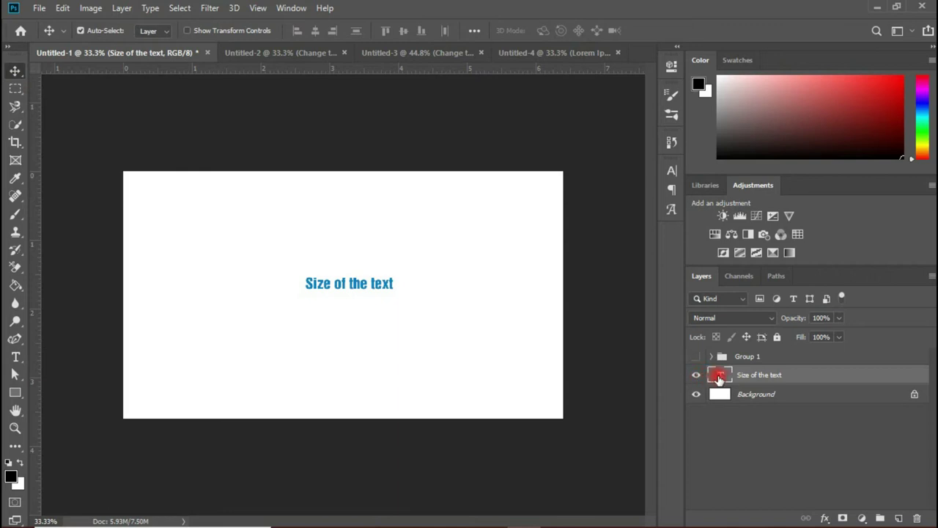
double_click(714, 377)
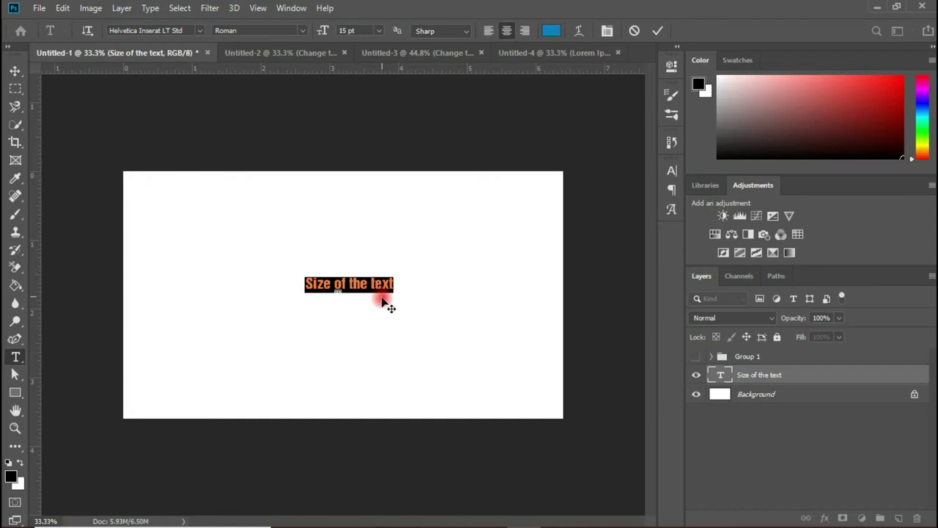
Step the heading's font size up and down with Ctrl+Shift+> and < until it reaches 24 pt
key("ctrl")
key("ctrl+shift+period")
key("ctrl+shift+period")
key("ctrl+shift+period")
key("ctrl+shift+period")
key("ctrl+shift+period")
key("ctrl+shift+period")
key("ctrl+shift+period")
key("ctrl+shift+period")
key("ctrl+shift+period")
key("ctrl+shift+period")
key("ctrl+shift+period")
key("ctrl+shift+period")
key("ctrl+shift+period")
key("ctrl+shift+period")
key("ctrl+shift+period")
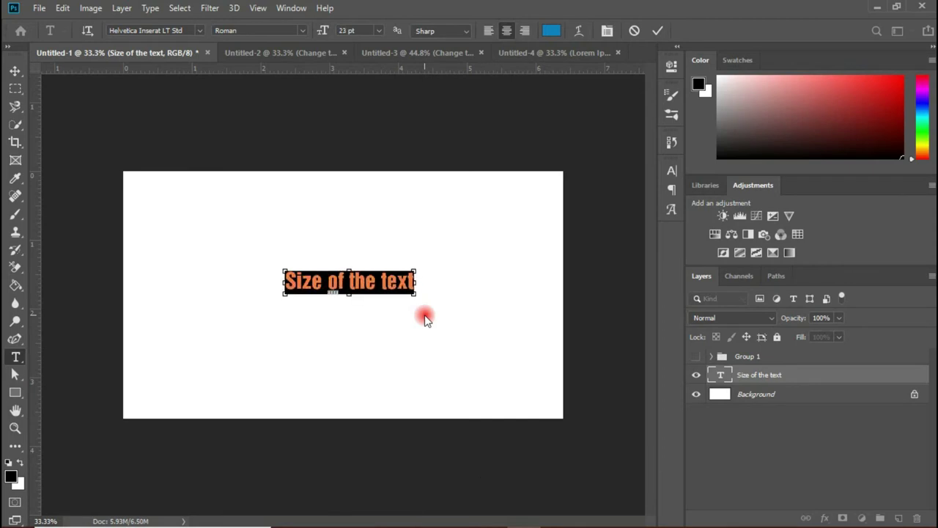
key("ctrl+shift+period")
key("ctrl+shift+period")
key("ctrl+shift+period")
key("ctrl+shift+period")
key("ctrl+shift+period")
key("ctrl+shift+period")
key("ctrl+shift+period")
key("ctrl+shift+period")
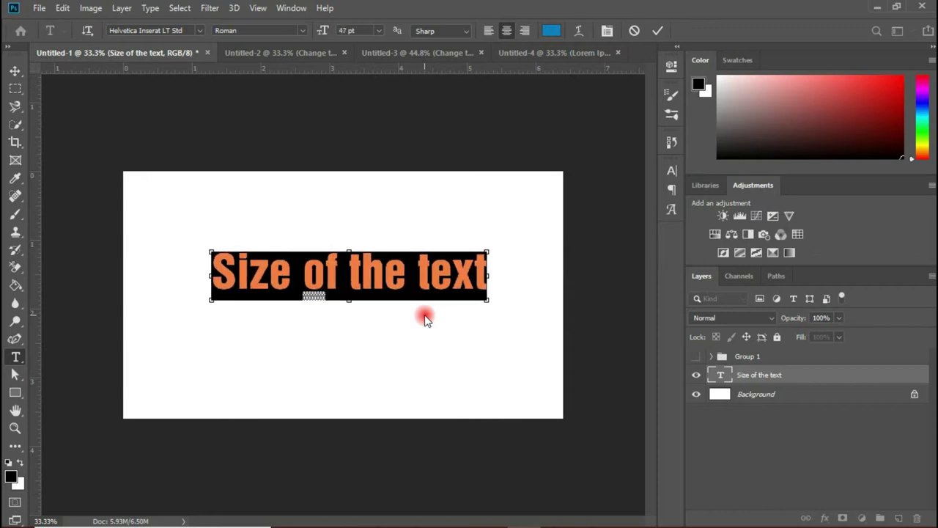
key("ctrl+shift+comma")
key("ctrl+shift+comma")
key("ctrl+shift+comma")
key("ctrl+shift+comma")
key("ctrl+shift+comma")
key("ctrl+shift+comma")
key("ctrl+shift+comma")
key("ctrl+shift+comma")
key("ctrl+shift+comma")
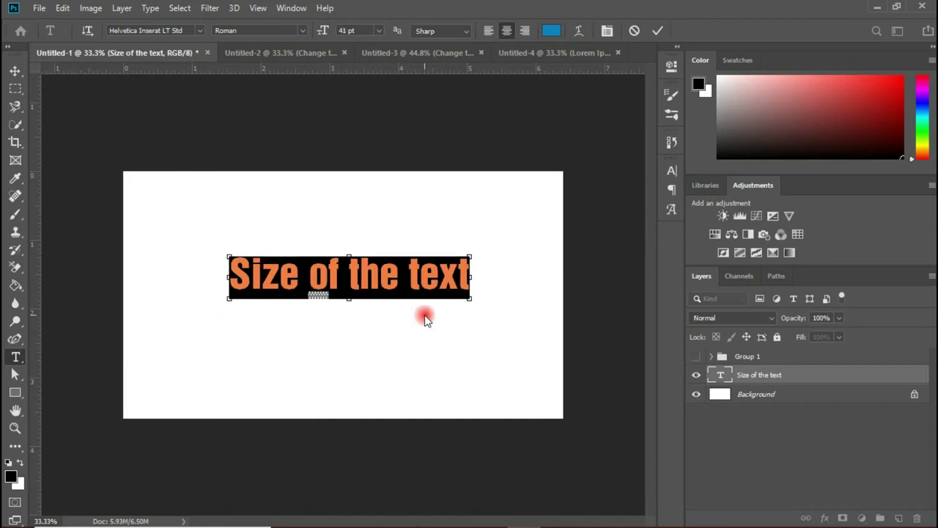
key("ctrl+shift+comma")
key("ctrl+shift+comma")
key("ctrl+shift+comma")
key("ctrl+shift+comma")
key("ctrl+shift+comma")
key("ctrl+shift+comma")
key("ctrl+shift+comma")
key("ctrl+shift+comma")
key("ctrl+shift+comma")
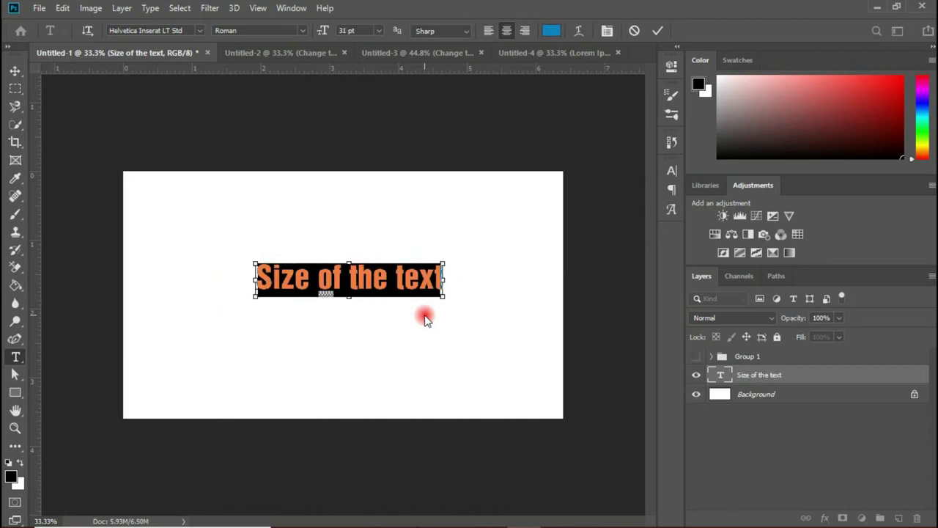
key("ctrl+shift+comma")
key("ctrl+shift+comma")
key("ctrl+shift+comma")
key("ctrl+shift+comma")
key("ctrl+shift+comma")
key("ctrl+shift+comma")
key("ctrl+shift+comma")
key("ctrl+shift+comma")
key("ctrl+shift+comma")
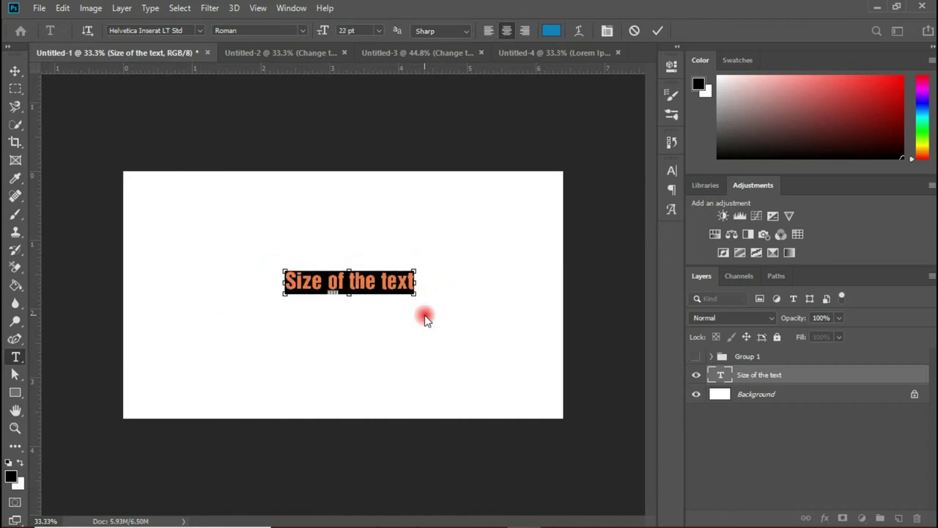
key("ctrl+shift+period")
key("ctrl+shift+period")
key("ctrl+shift+period")
key("ctrl+shift+period")
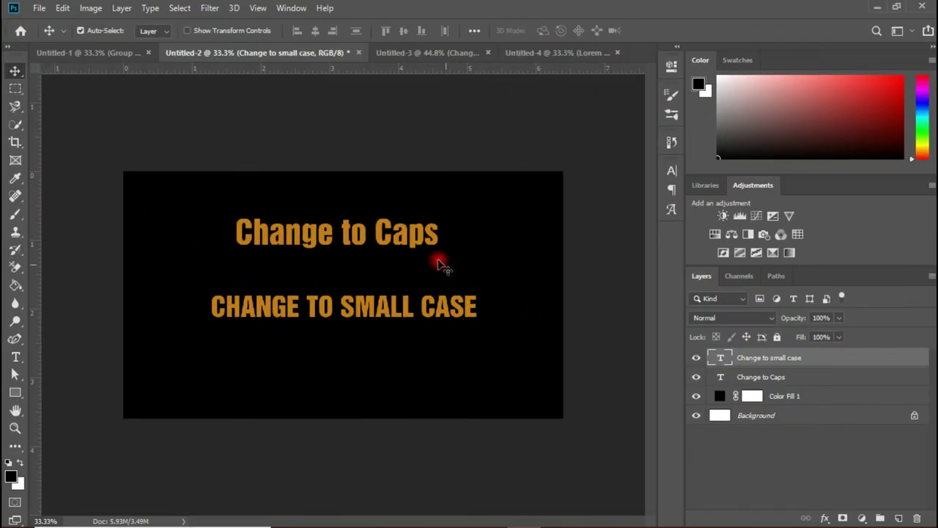
Reposition the Change to Caps line and convert its text to all capitals with Ctrl+Shift+K
mouse_move(416, 242)
left_mouse_down()
mouse_move(425, 245)
mouse_move(413, 252)
left_mouse_up()
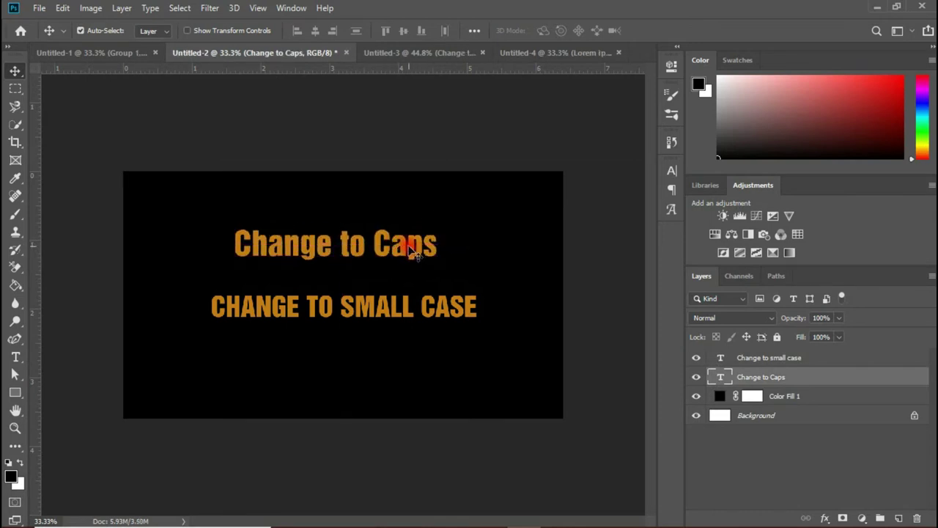
left_click_drag(412, 252, 414, 251)
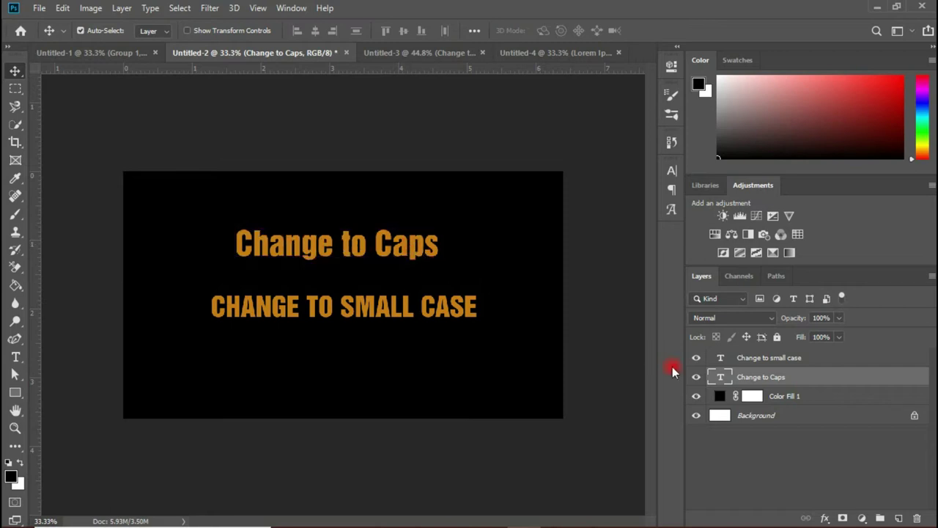
double_click(720, 377)
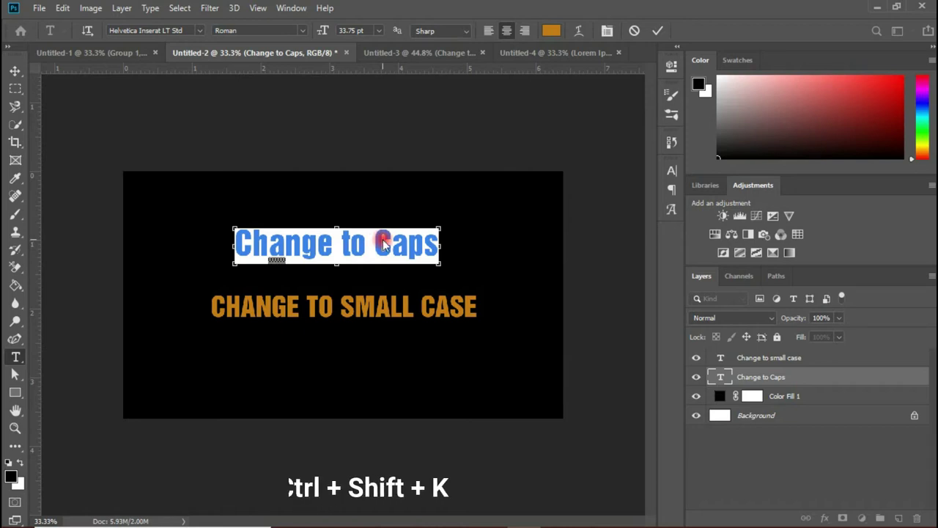
key("ctrl+shift+k")
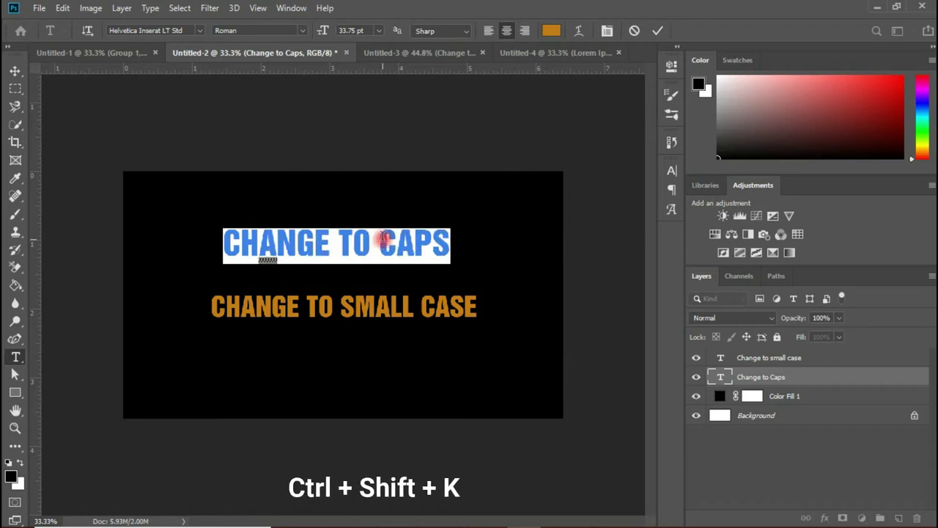
left_click(658, 30)
Nudge the CHANGE TO CAPS line slightly right and down into place
key("v")
mouse_move(407, 264)
left_mouse_down()
mouse_move(416, 243)
mouse_move(414, 251)
left_mouse_up()
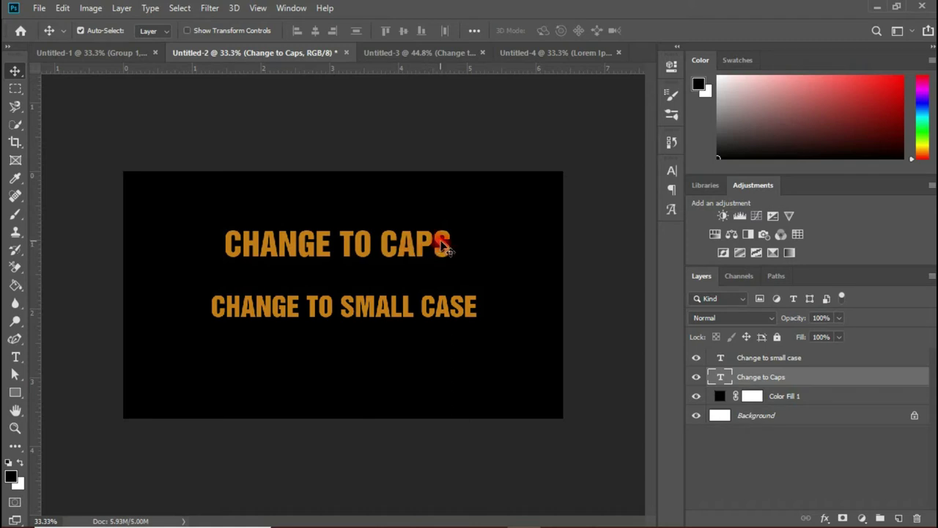
left_click_drag(442, 246, 444, 247)
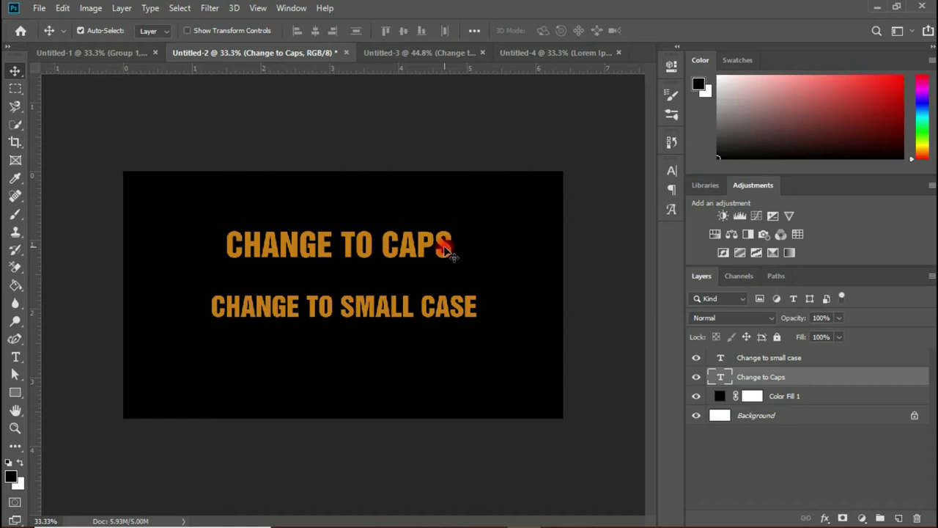
left_click(455, 310)
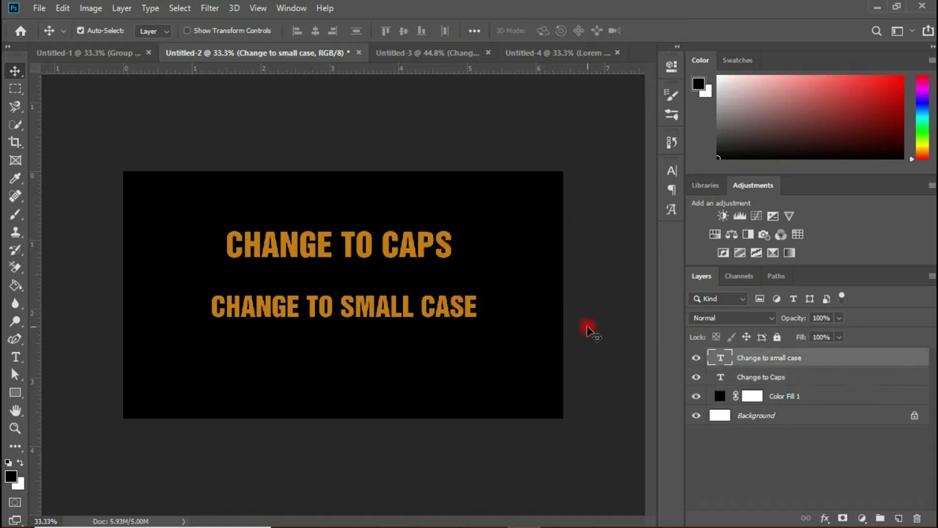
Toggle All Caps off so the line reads 'Change to small case', then switch to Untitled-3
double_click(721, 358)
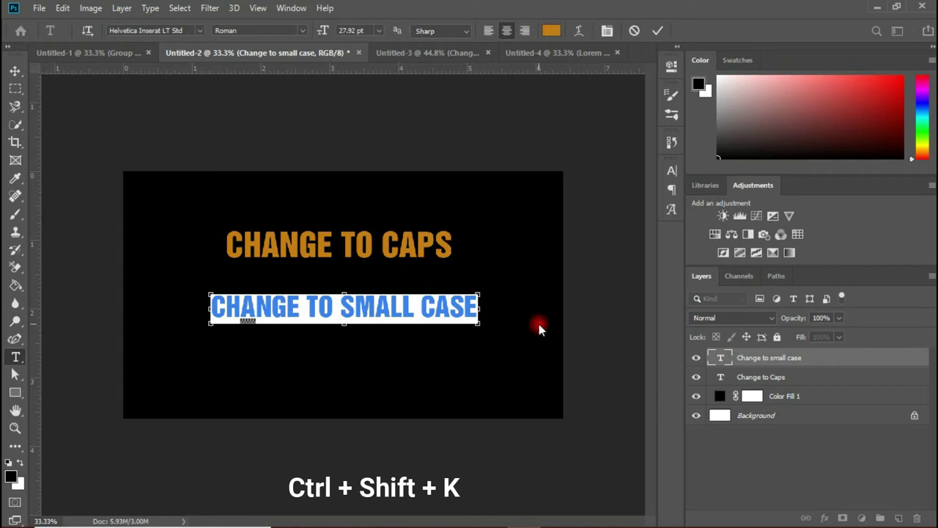
key("ctrl+shift+k")
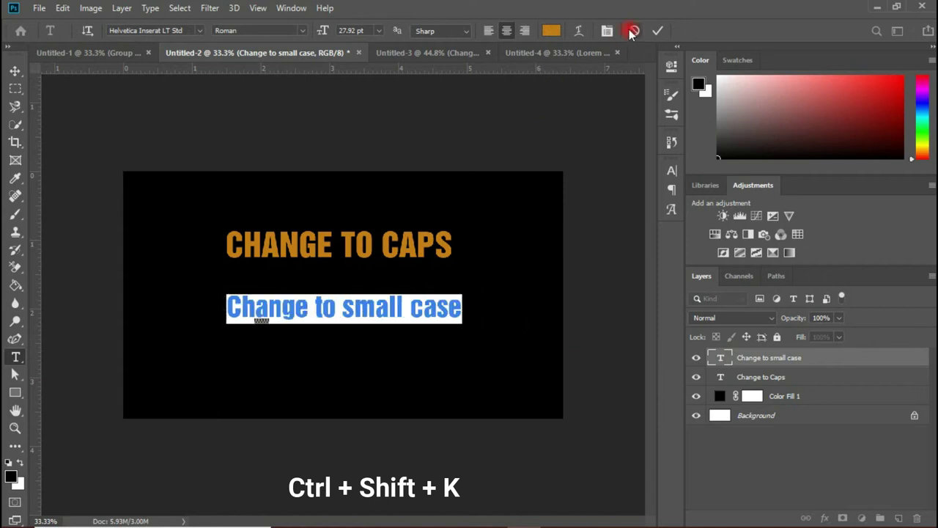
left_click(655, 29)
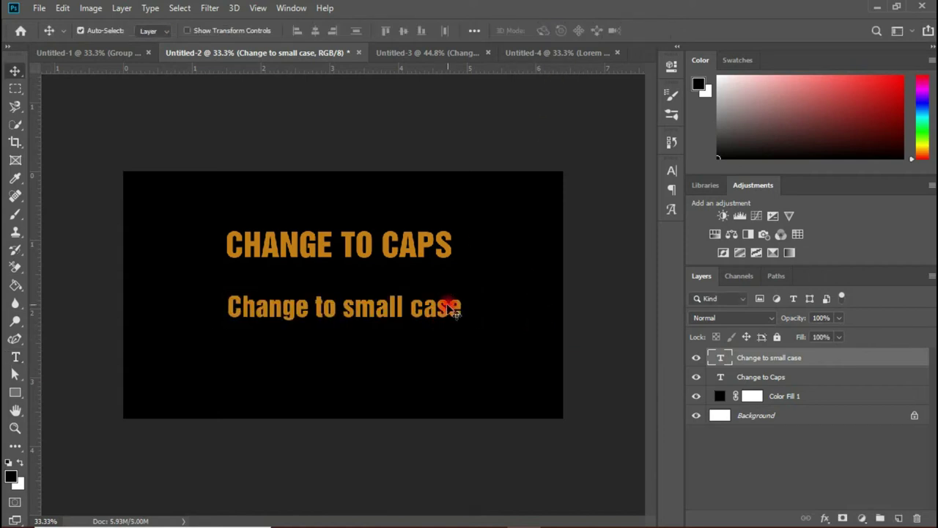
left_click_drag(453, 311, 445, 310)
key("ctrl+Tab")
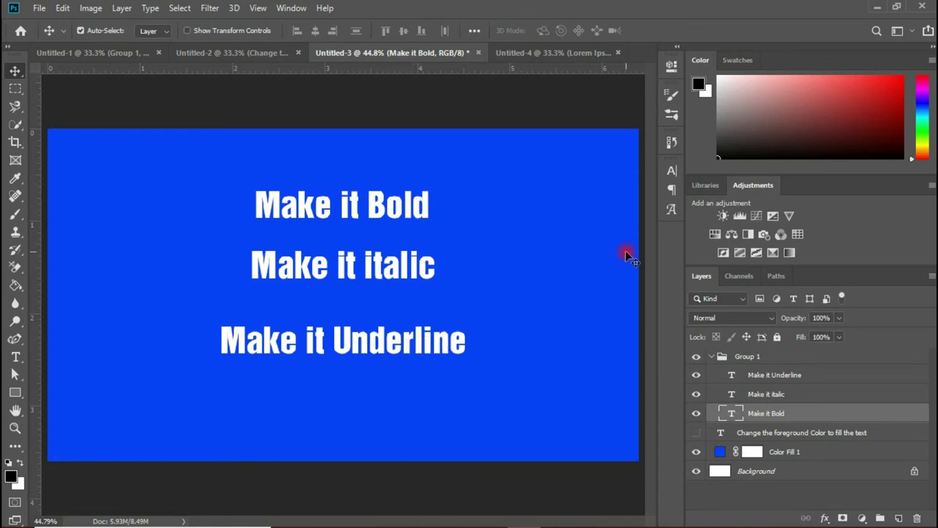
Apply Faux Bold to the 'Make it Bold' line and commit the edit
double_click(731, 415)
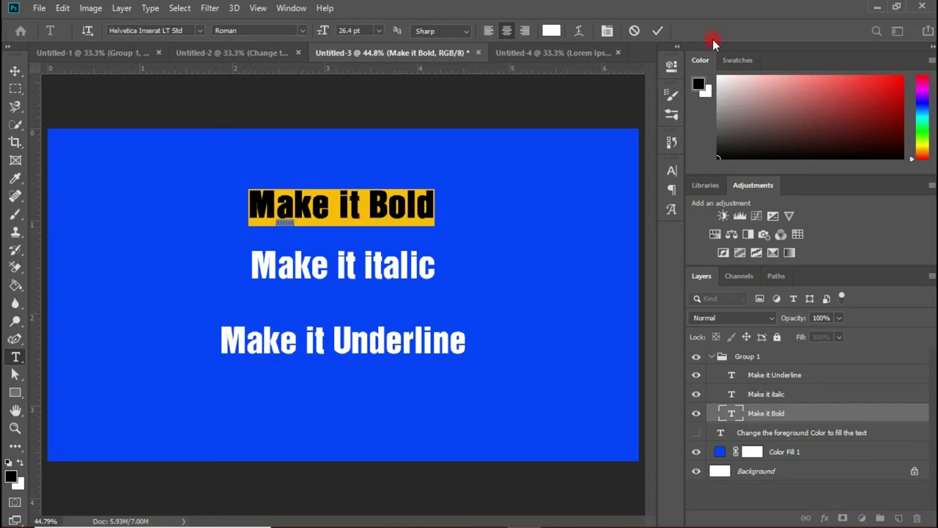
left_click(661, 30)
key("v")
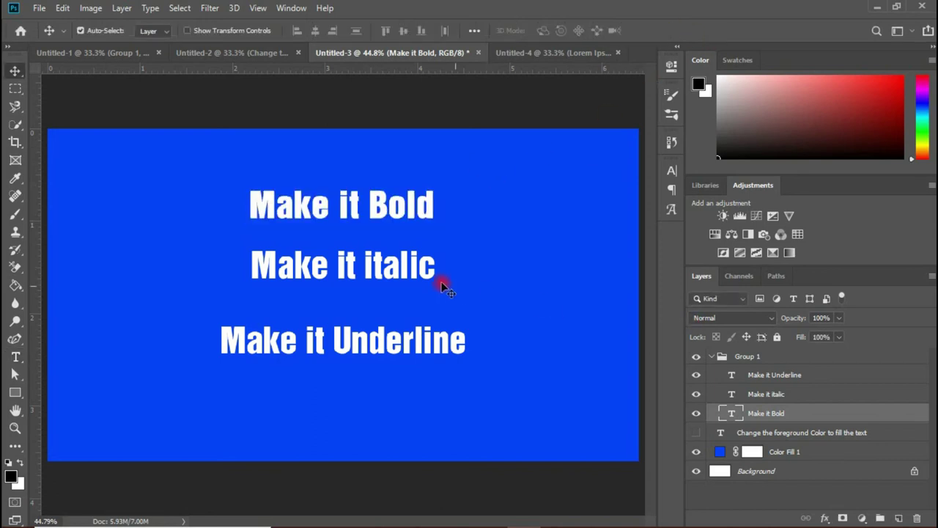
left_click(425, 273)
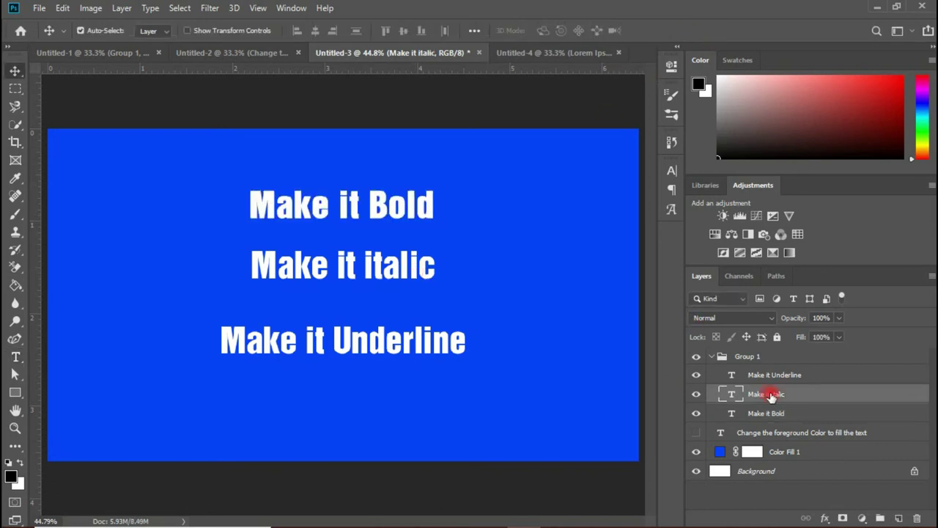
left_click(732, 397)
Italicise 'Make it italic' with Ctrl+Shift+I and underline 'Make it Underline' with Ctrl+Shift+U
double_click(732, 396)
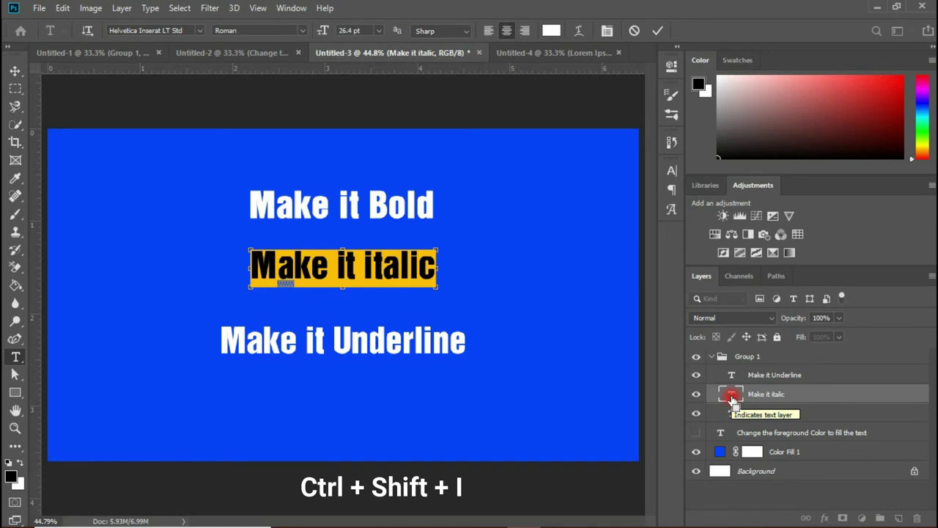
key("ctrl+shift+i")
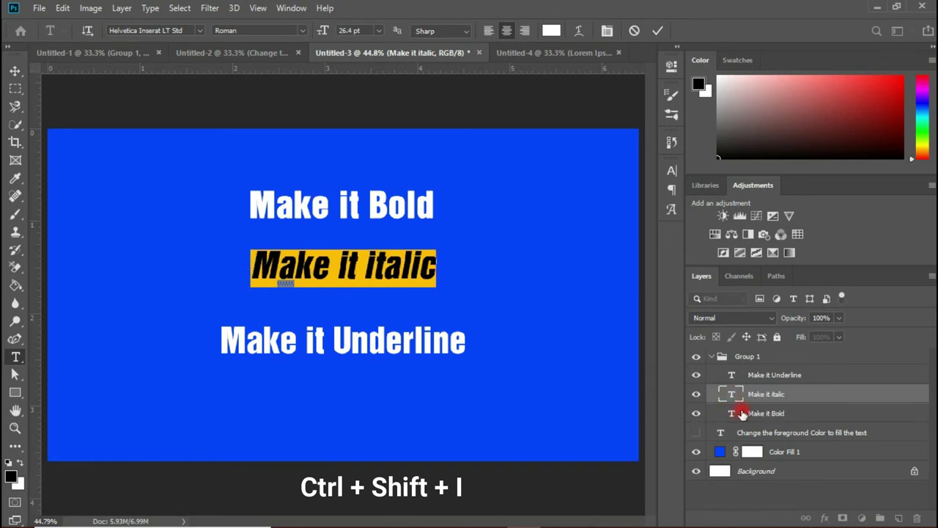
key("ctrl+Return")
key("v")
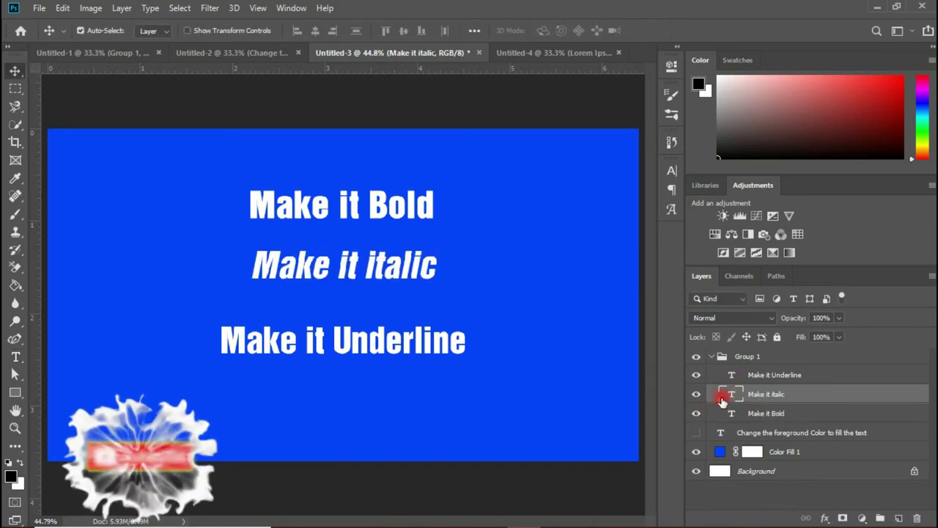
double_click(730, 374)
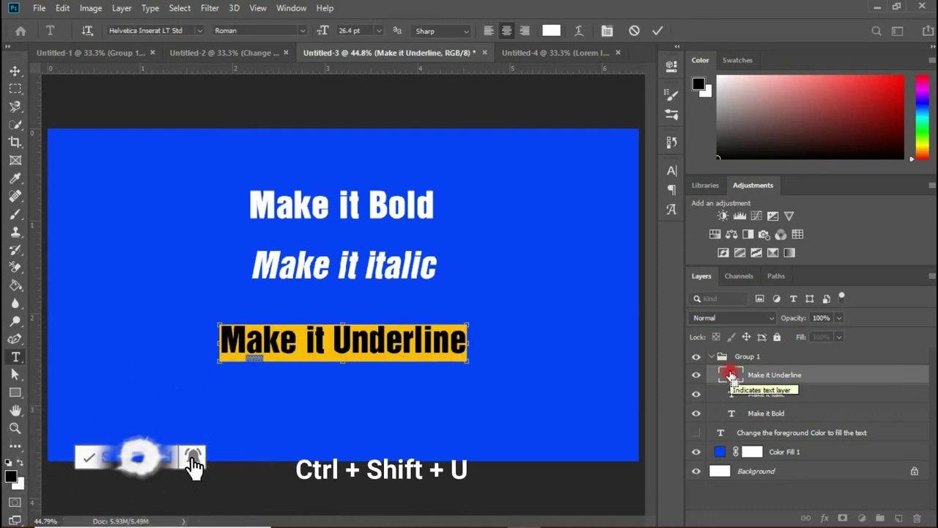
key("ctrl+shift+u")
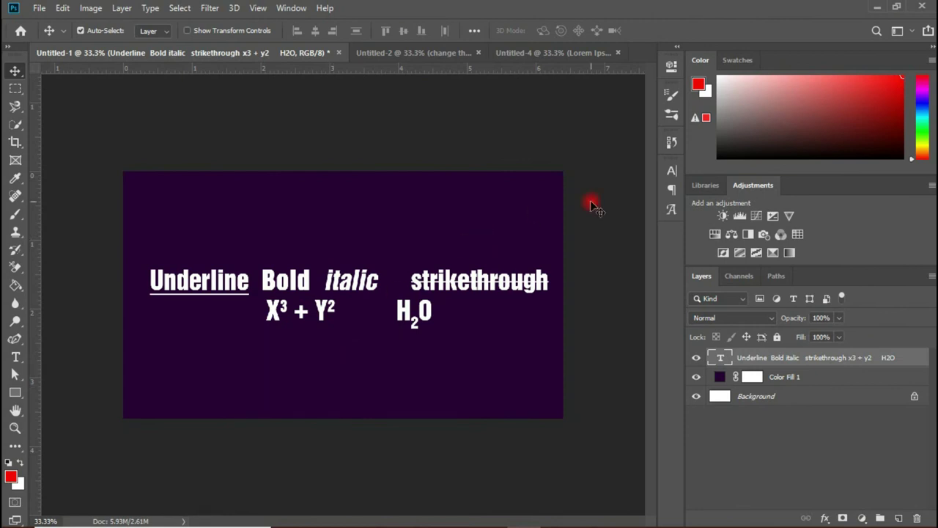
Turn on faux bold, then select all the text and reset its character formatting to plain
left_click(672, 171)
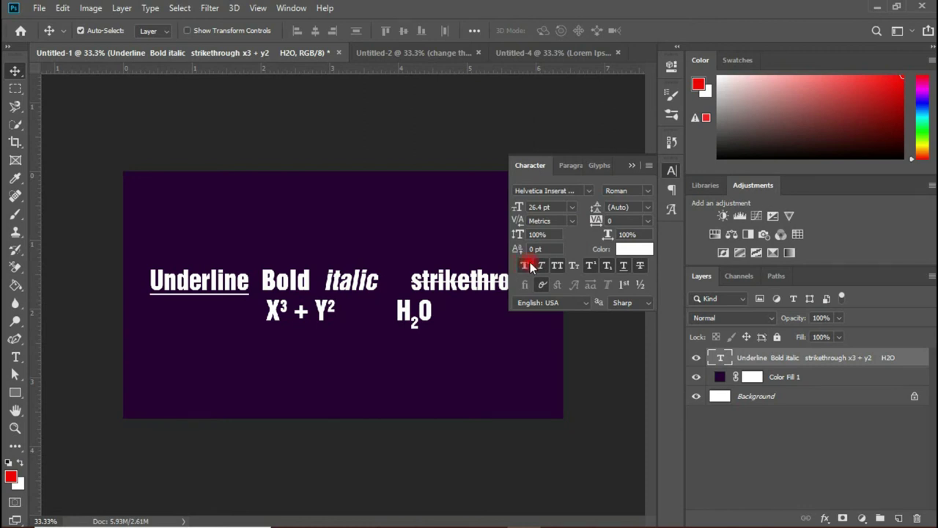
left_click(591, 264)
double_click(724, 359)
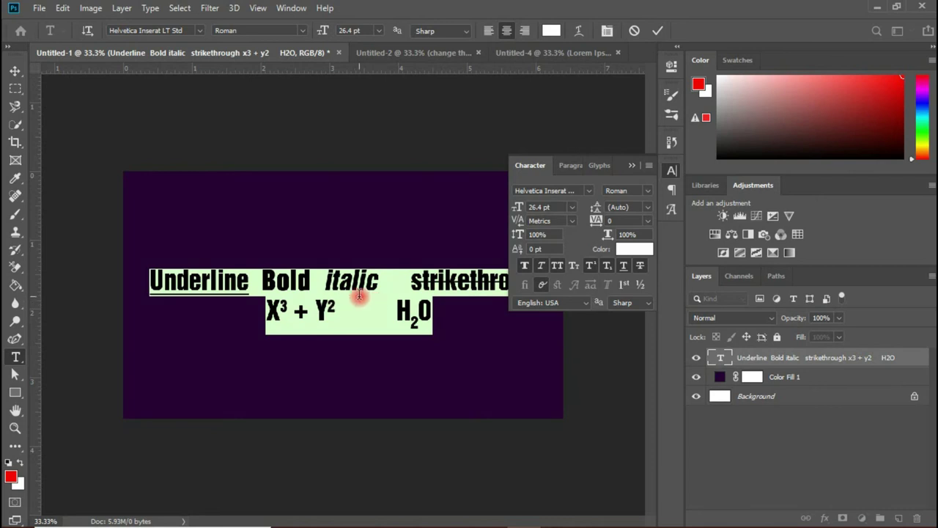
key("ctrl+shift+y")
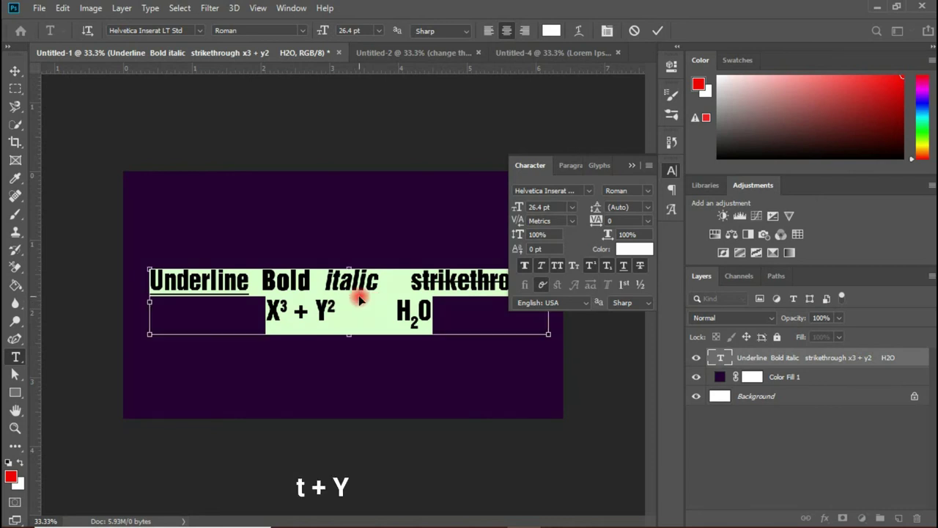
key("ctrl+shift+y")
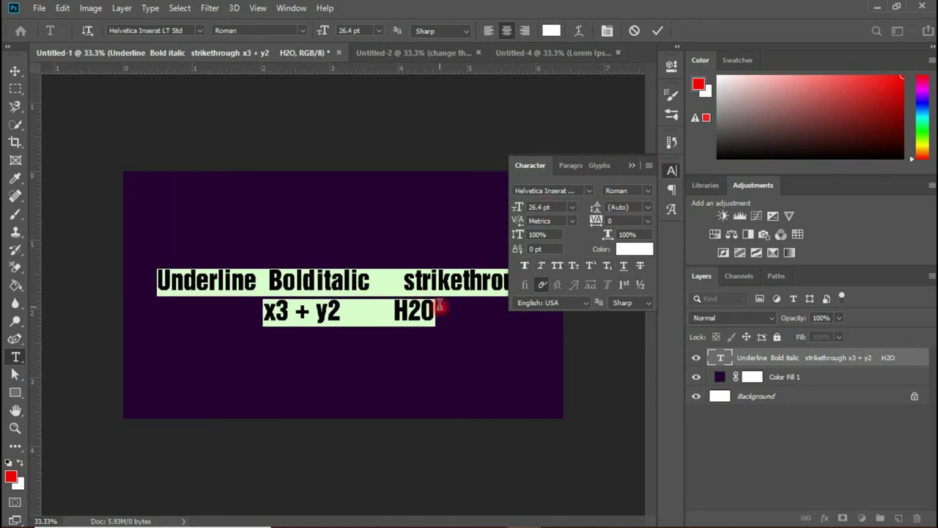
Commit the plain text, nudge it up and right, then undo back through the changes
left_click(634, 166)
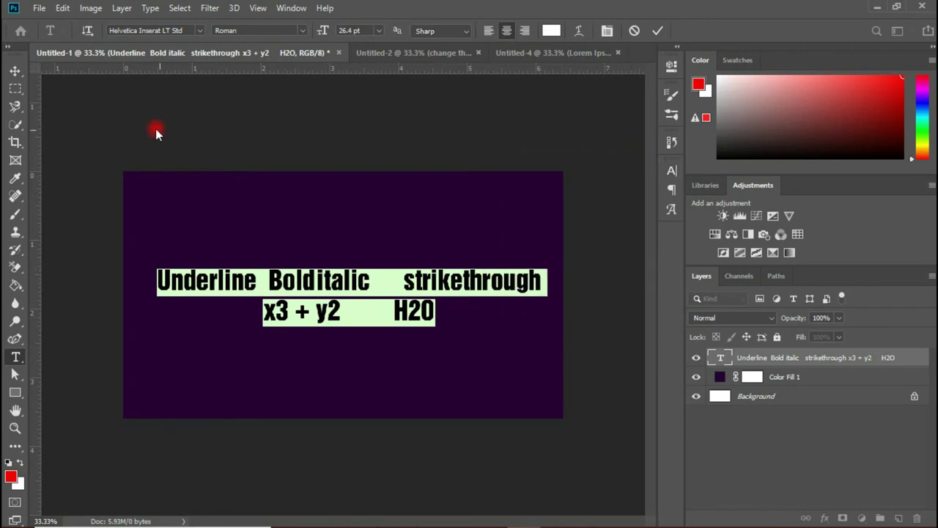
left_click(16, 71)
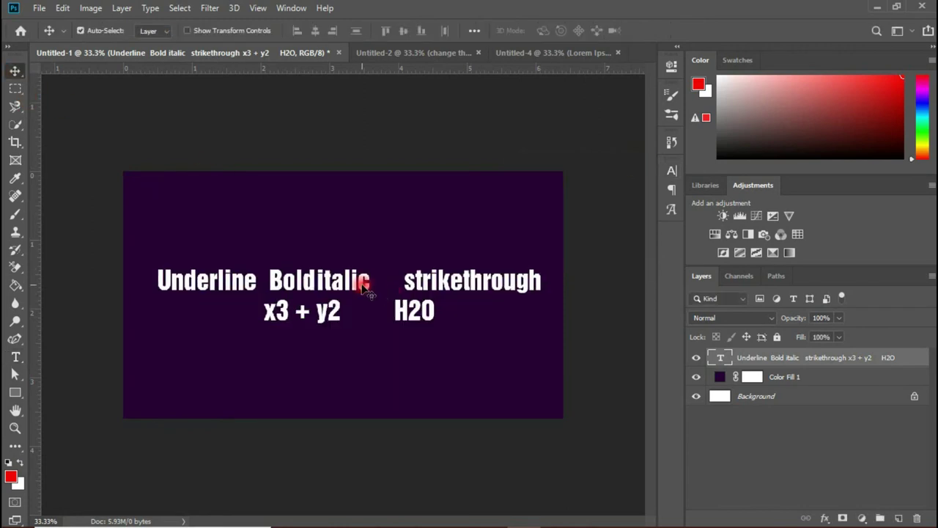
left_click_drag(361, 284, 374, 269)
key("ctrl+z")
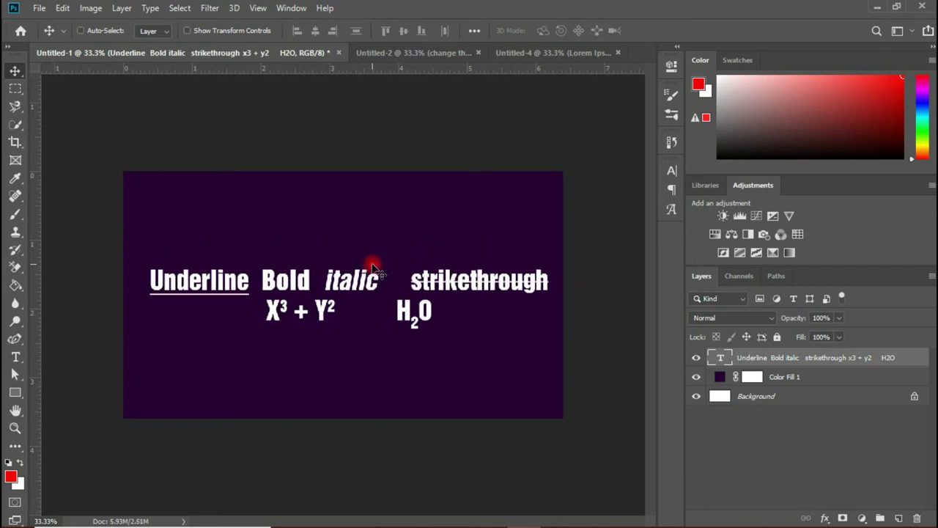
key("ctrl+z")
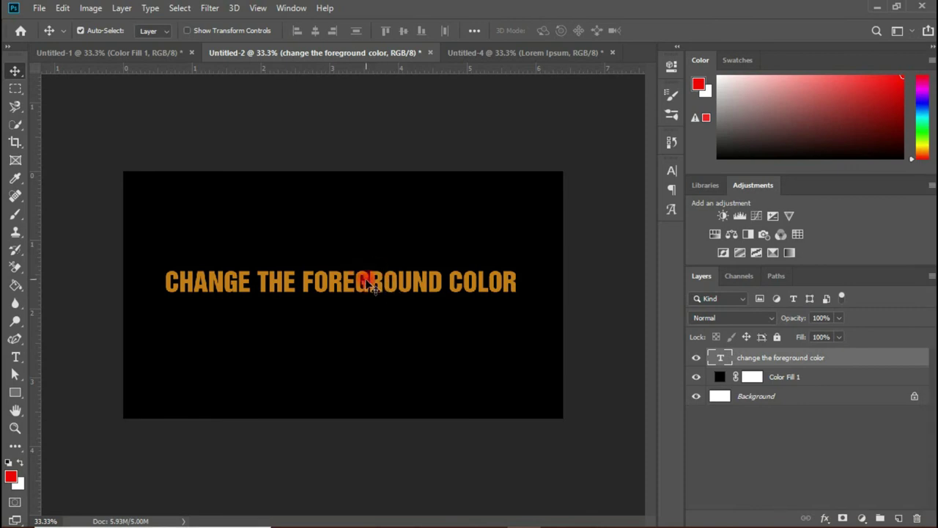
Fill the CHANGE THE FOREGROUND COLOR text with the red foreground colour and shift it lower
mouse_move(372, 285)
left_mouse_down()
mouse_move(368, 260)
mouse_move(367, 277)
left_mouse_up()
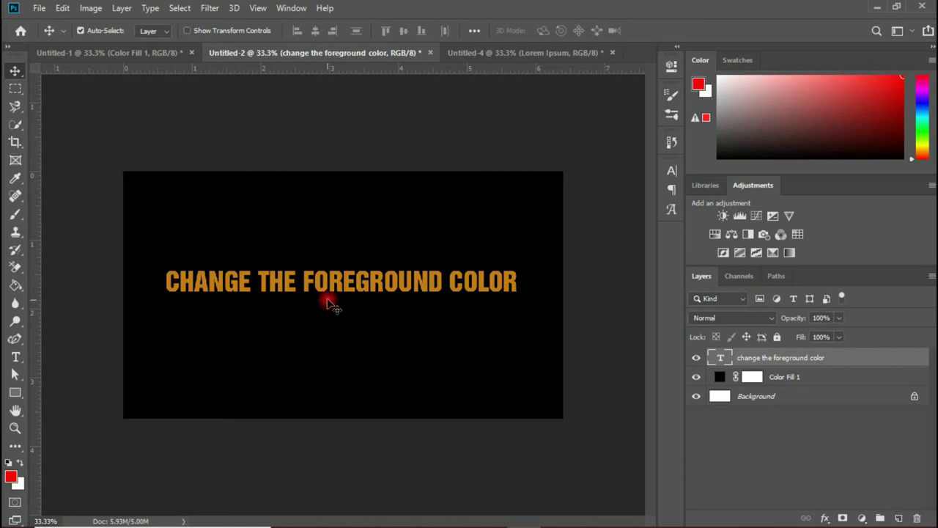
left_click_drag(360, 274, 361, 273)
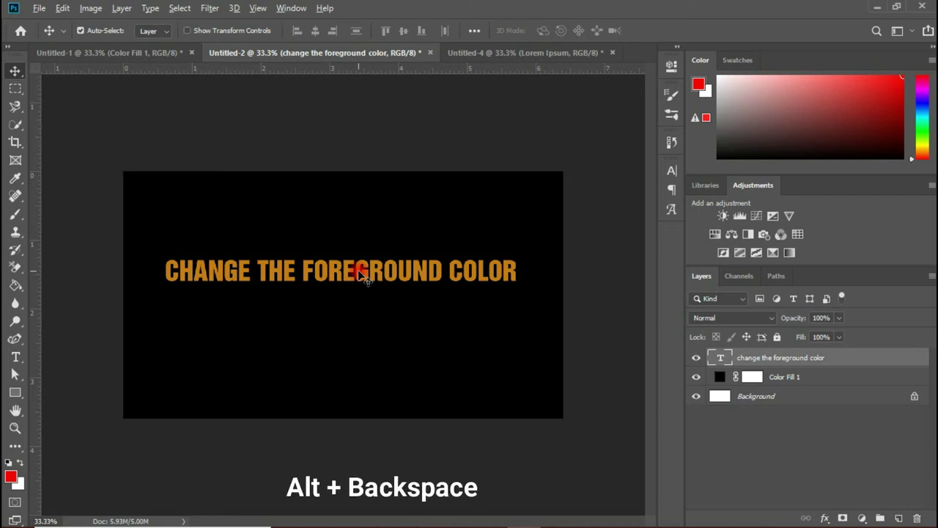
key("alt+BackSpace")
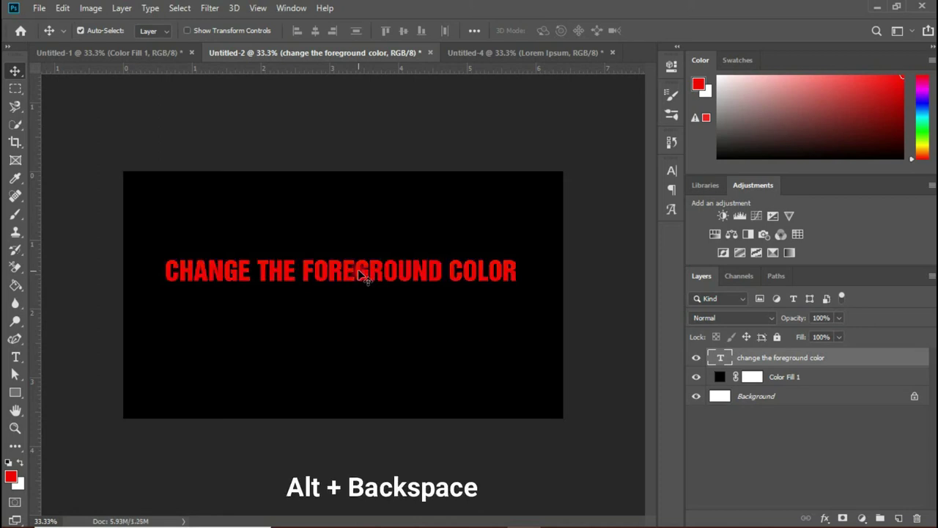
left_click_drag(377, 271, 378, 278)
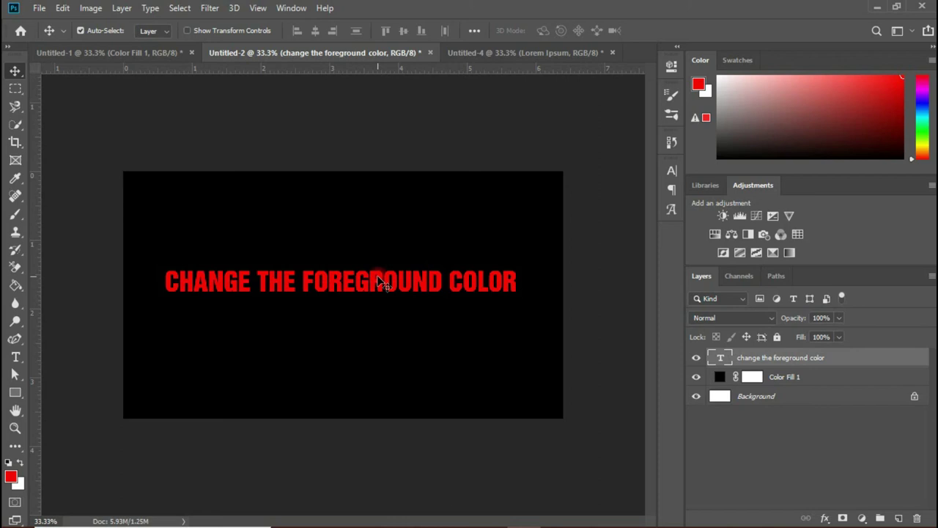
left_click_drag(377, 279, 377, 288)
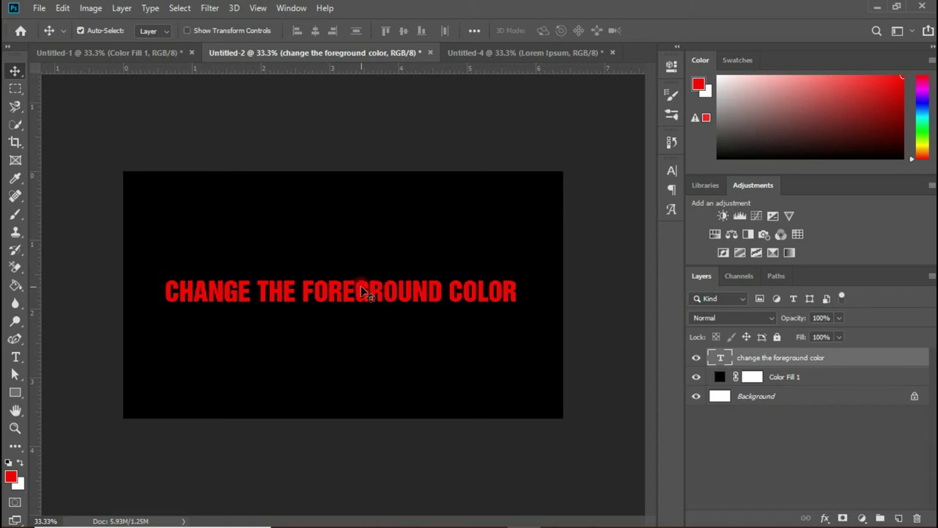
Fill the text with the white background colour, nudge it, and undo a second red fill
key("ctrl+BackSpace")
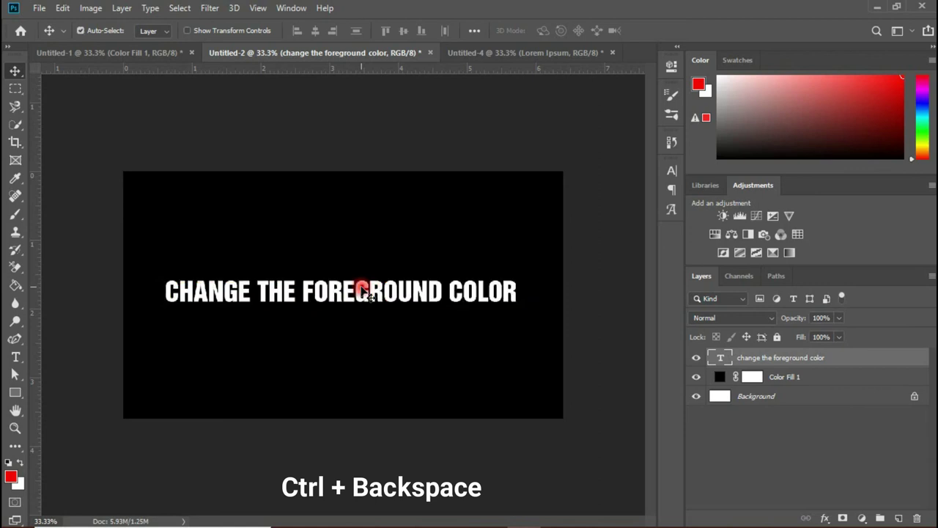
left_click_drag(364, 289, 381, 303)
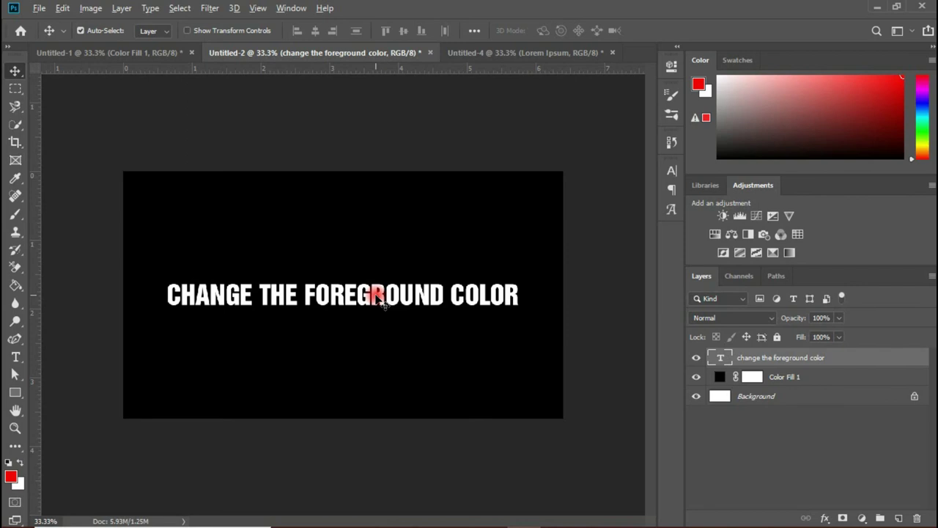
key("alt+BackSpace")
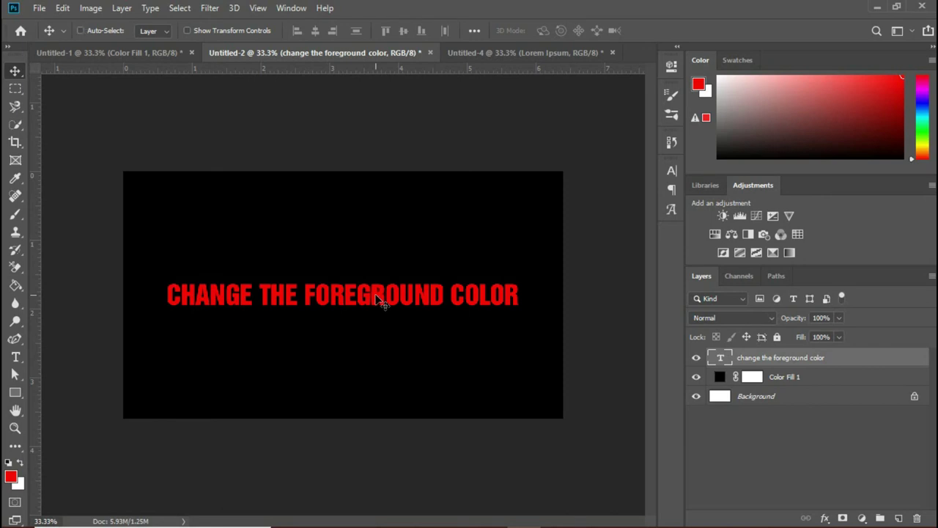
key("ctrl")
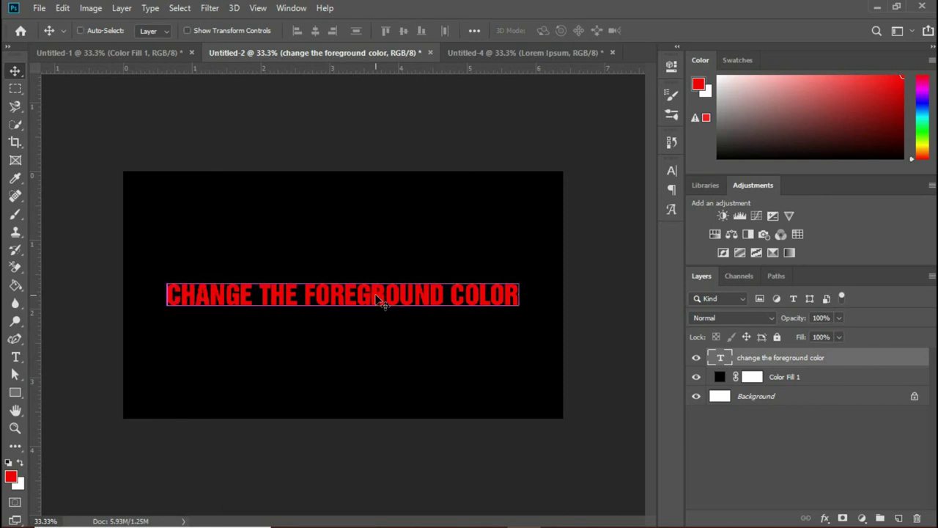
key("ctrl+z")
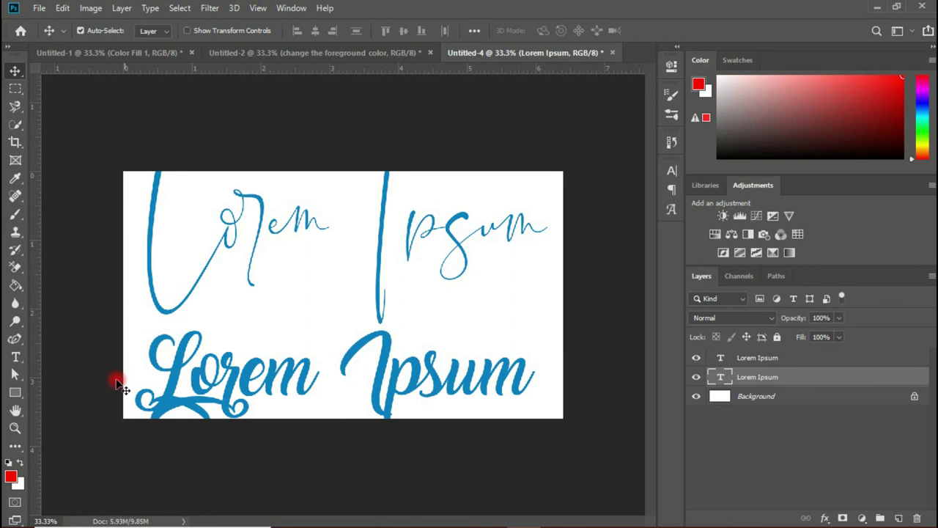
Enter and commit the top Lorem Ipsum text unchanged, then click to start a new text layer
left_click(15, 356)
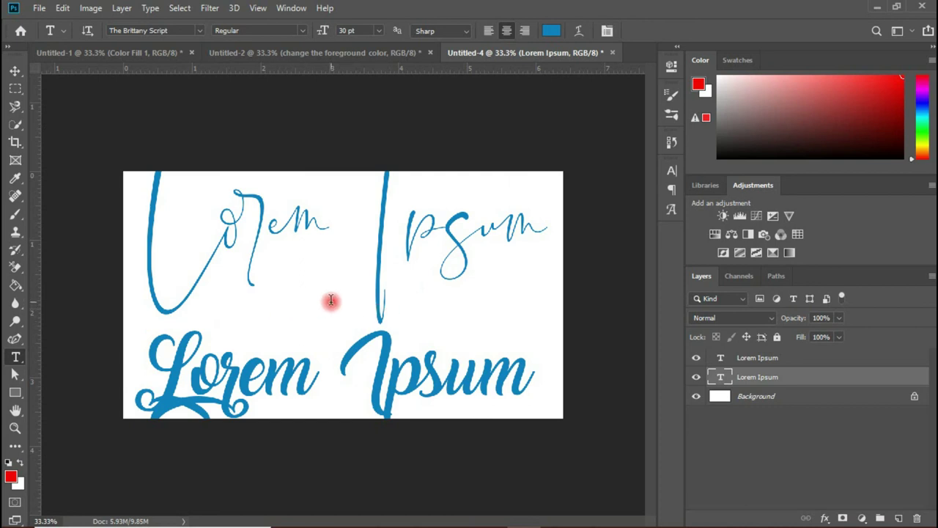
left_click(289, 311)
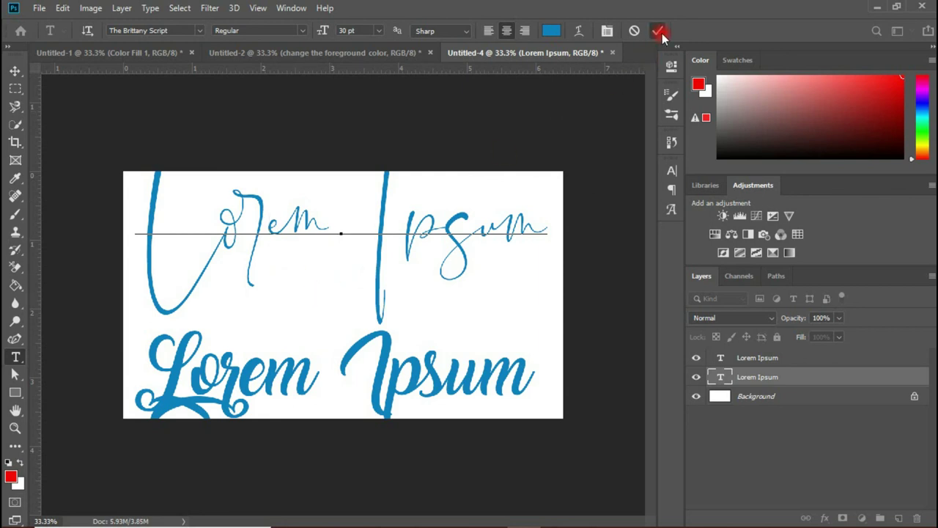
left_click(659, 31)
left_click(11, 360)
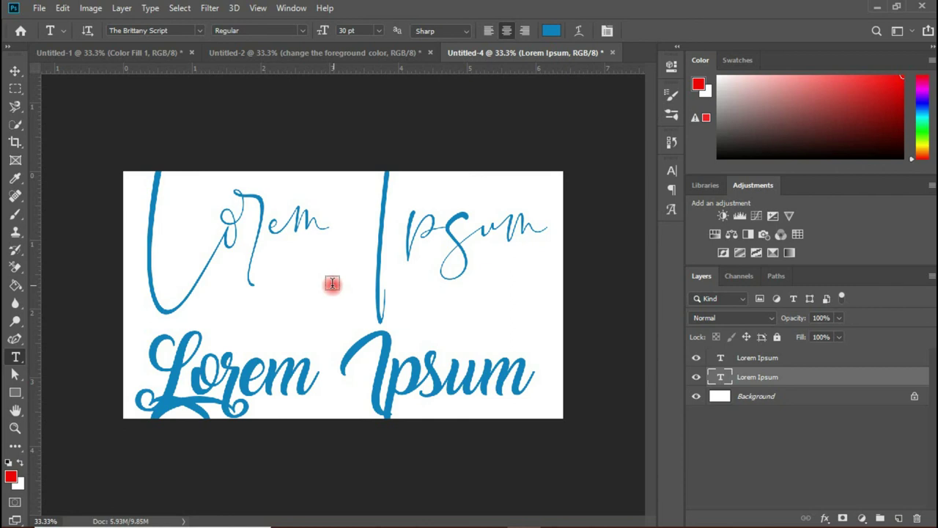
left_click(291, 294)
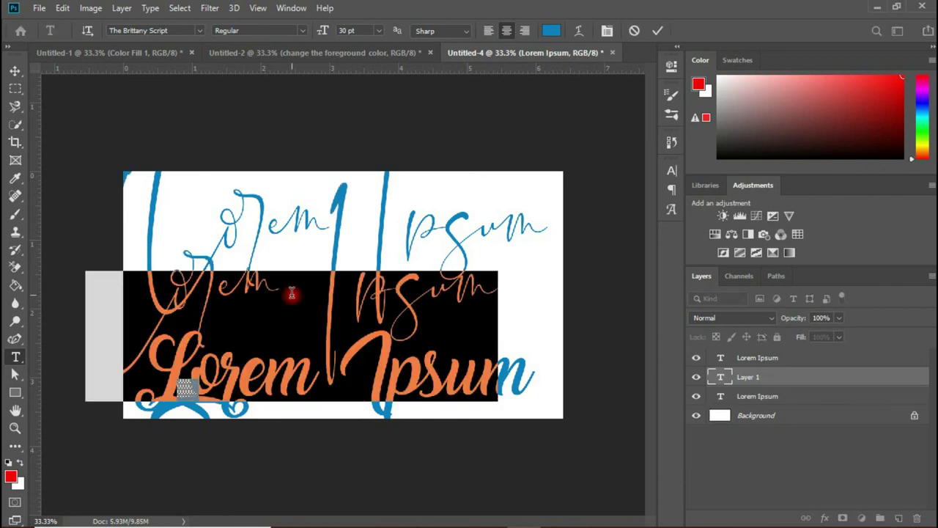
Type 'GREAT IS THY FAITHFULNESS' in LEMON MILK, commit it, and drag it between the script lines
left_click(671, 170)
left_click(588, 190)
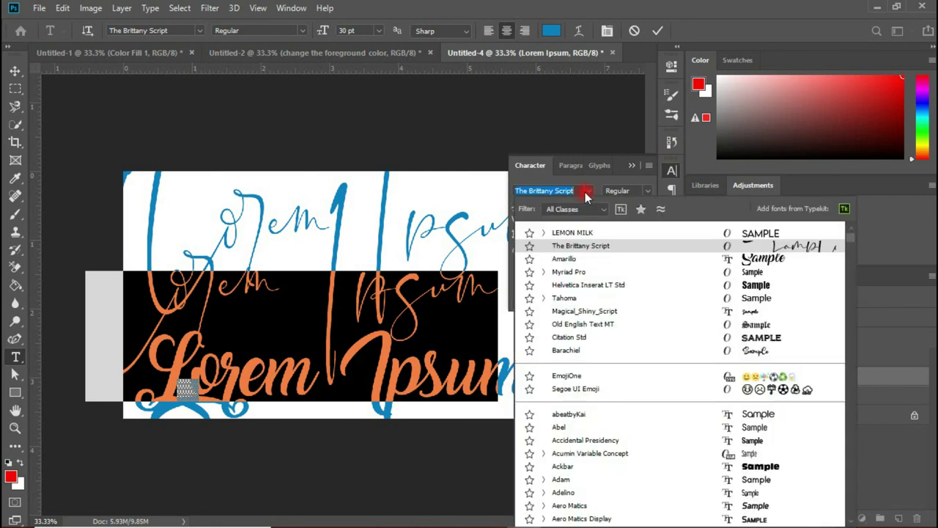
left_click(571, 233)
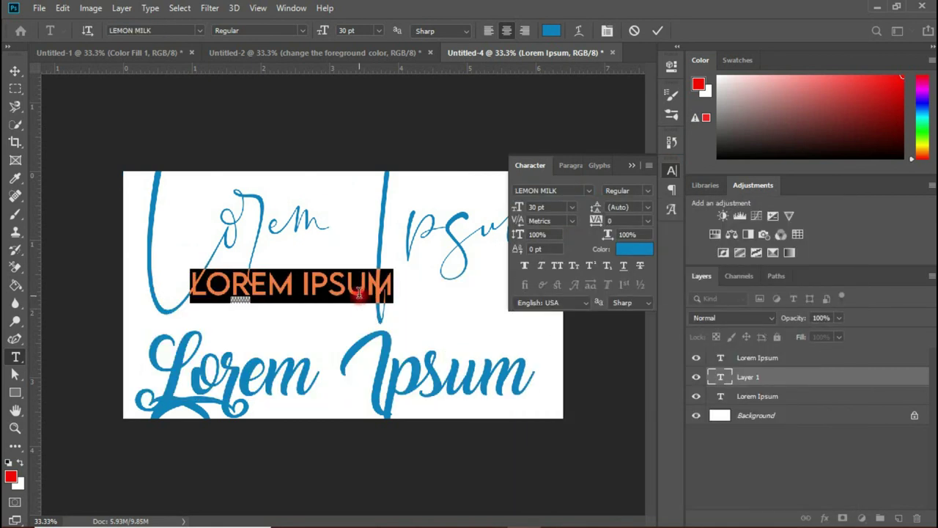
type("GREA")
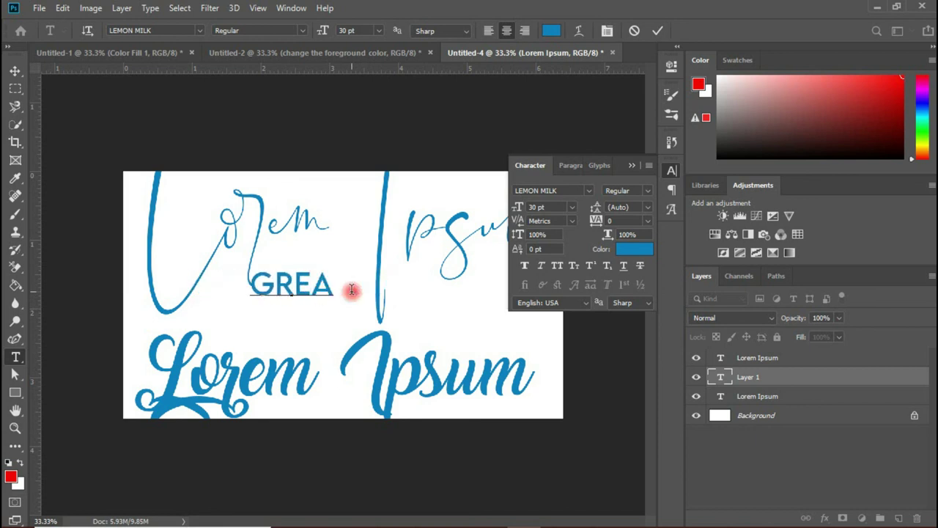
type("T IS TH")
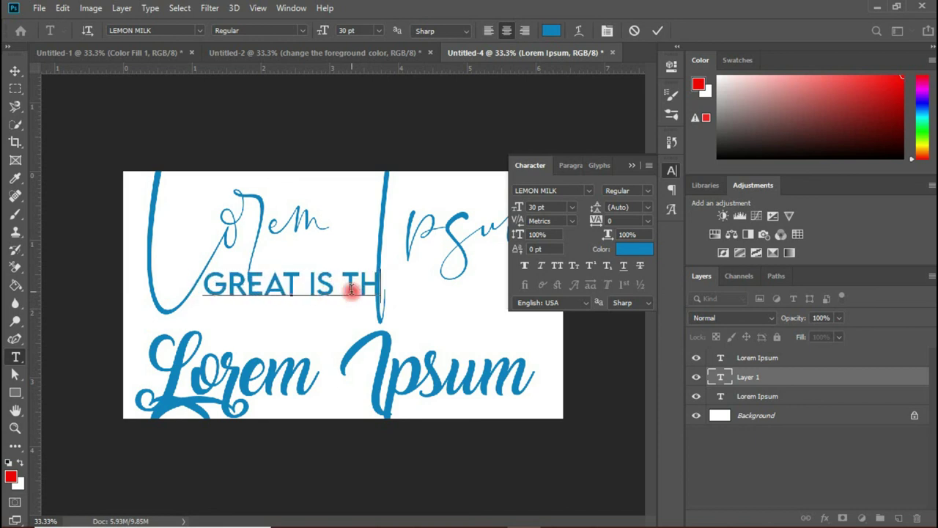
type("Y FAITHF")
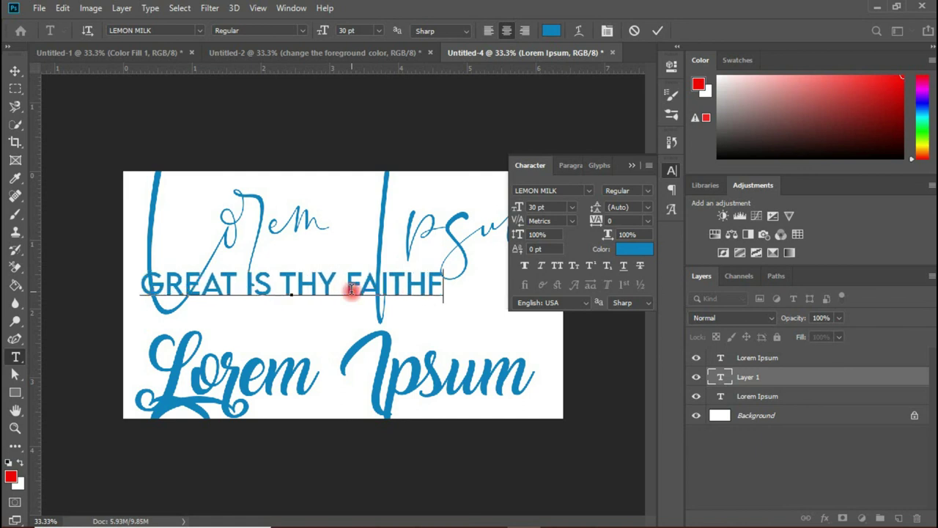
type("ULNESS")
key("Return")
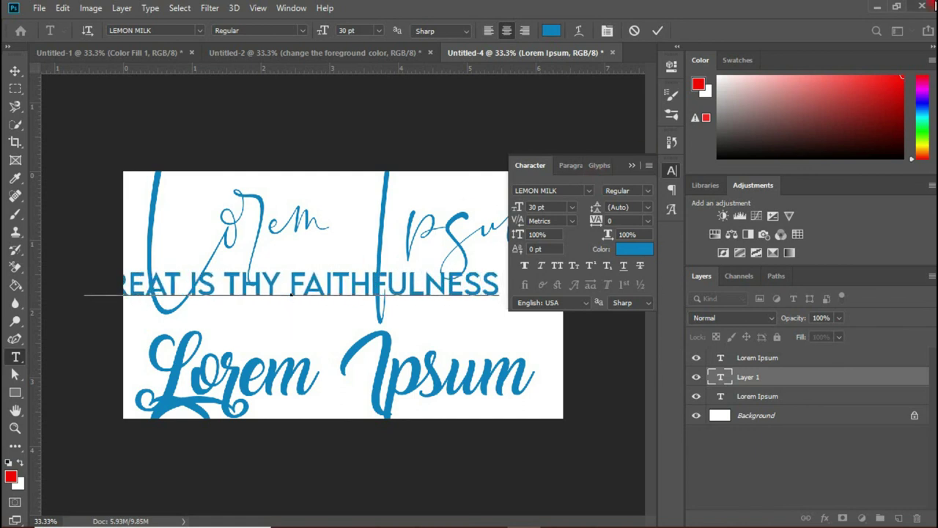
left_click(658, 30)
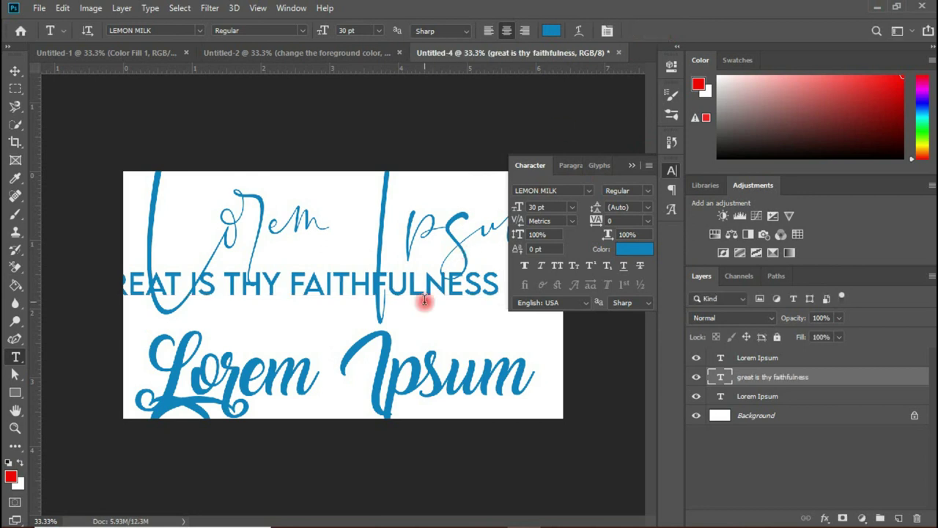
key("v")
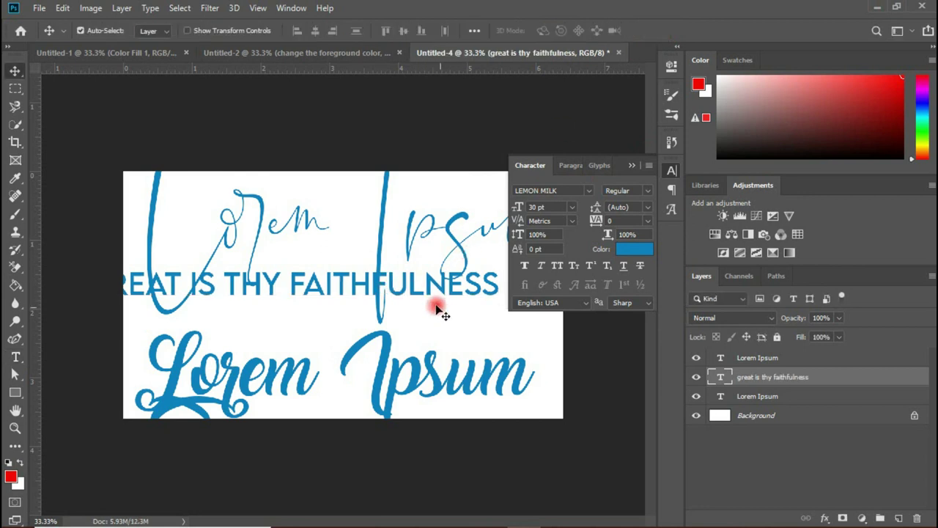
left_click_drag(425, 293, 439, 310)
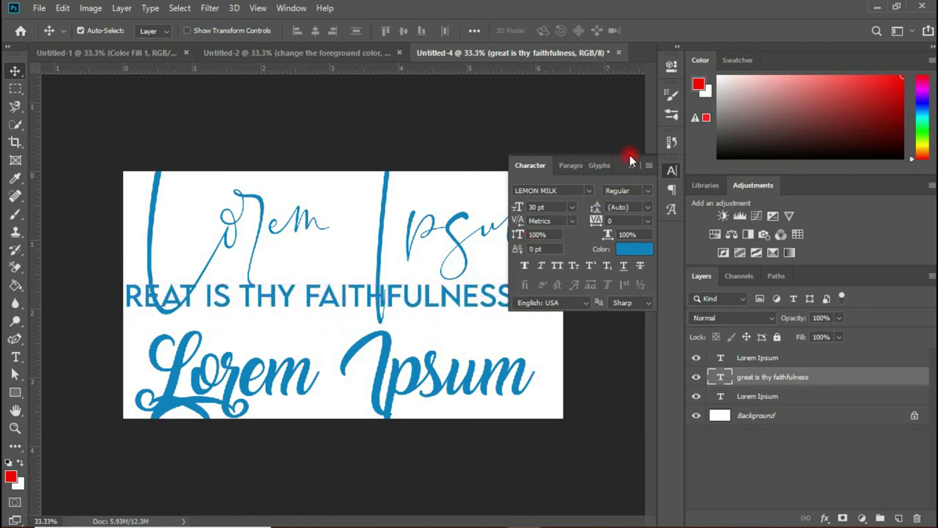